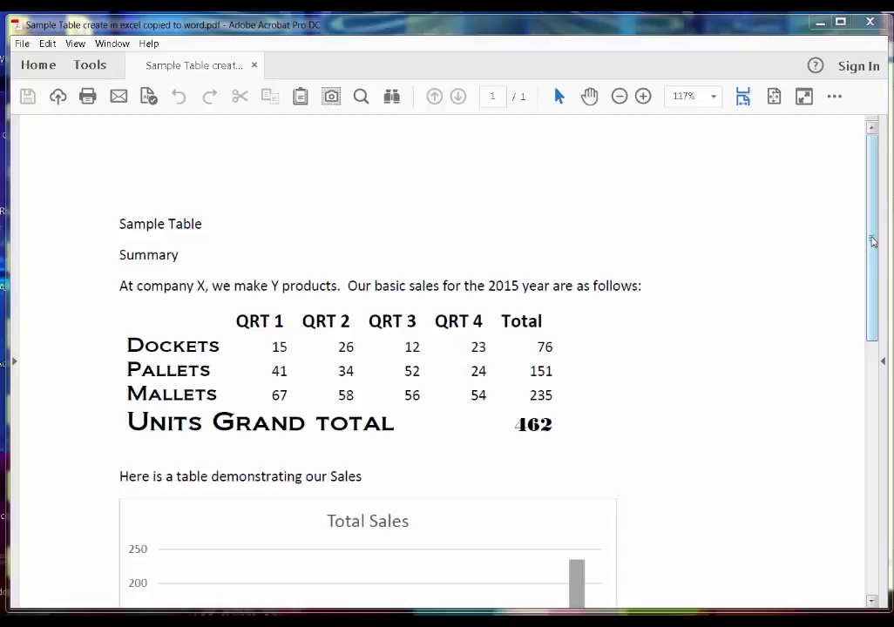
Scroll down past the grand total of 462 until the Total Sales chart shows
{"action": "mouse_move", "coordinate": [874, 249]}
{"action": "left_mouse_down"}
{"action": "mouse_move", "coordinate": [875, 368]}
{"action": "mouse_move", "coordinate": [878, 245]}
{"action": "mouse_move", "coordinate": [881, 277]}
{"action": "left_mouse_up"}
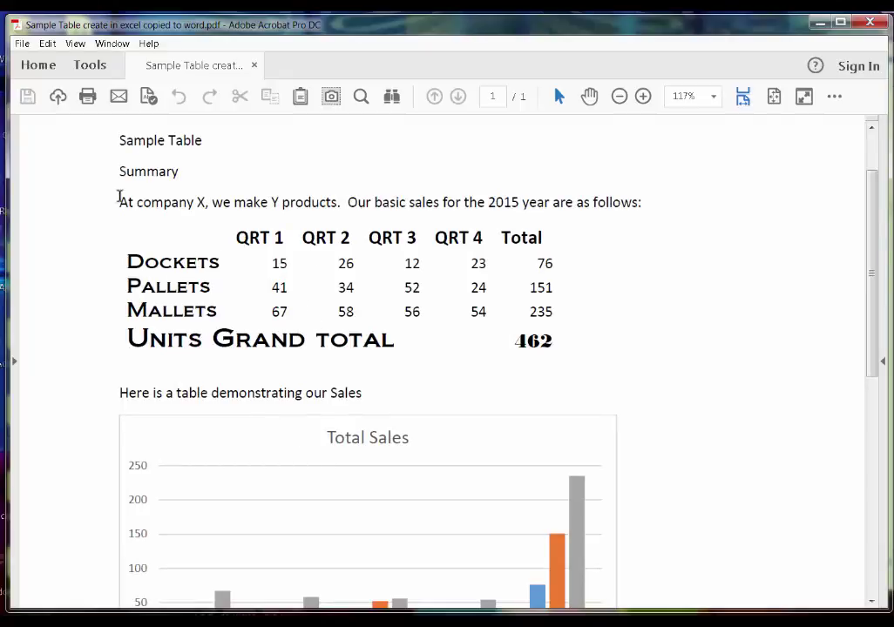
Open the Accessibility tool from Tools, under Protect & Standardize
{"action": "left_click", "coordinate": [91, 66]}
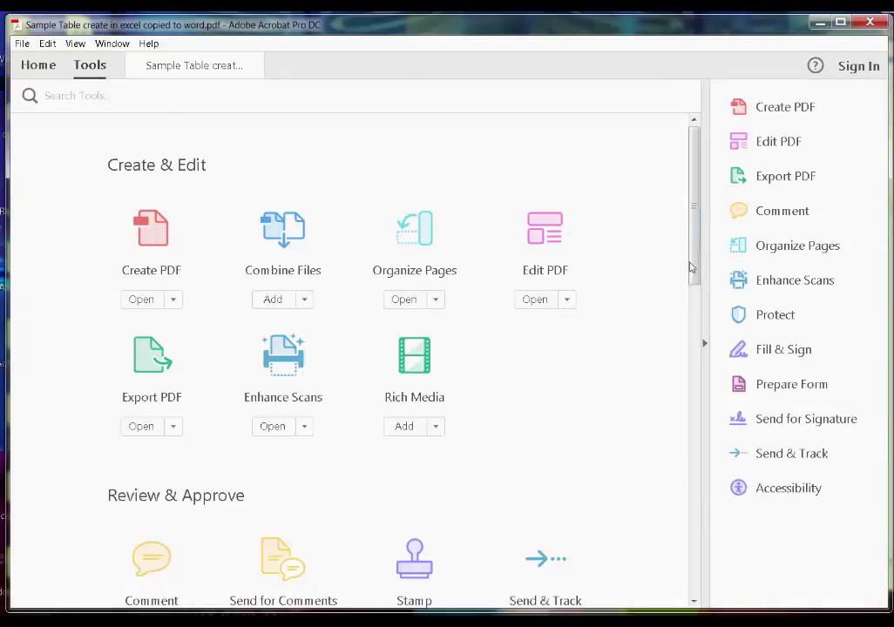
{"action": "left_click_drag", "start_coordinate": [690, 268], "coordinate": [676, 527]}
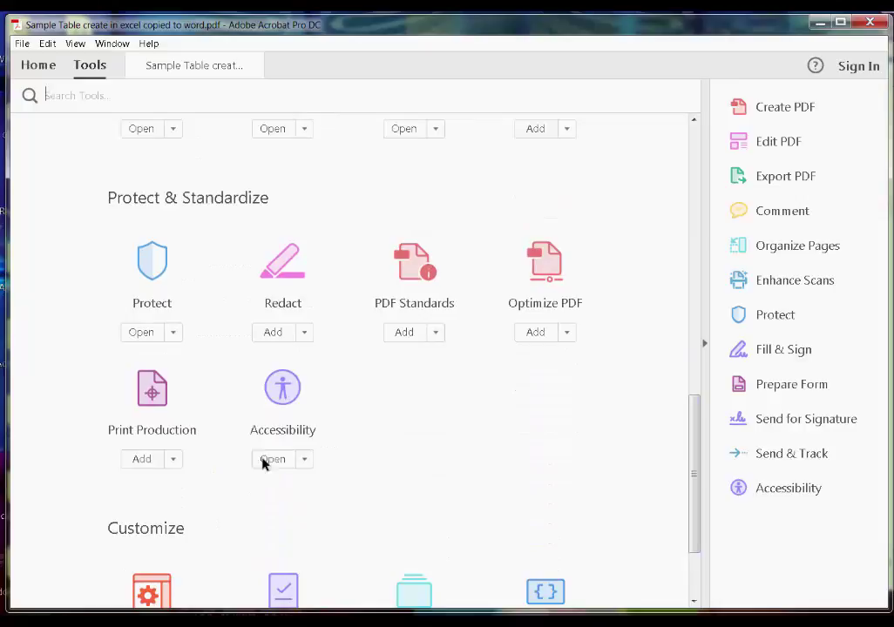
{"action": "mouse_move", "coordinate": [789, 488]}
{"action": "left_click", "coordinate": [277, 460]}
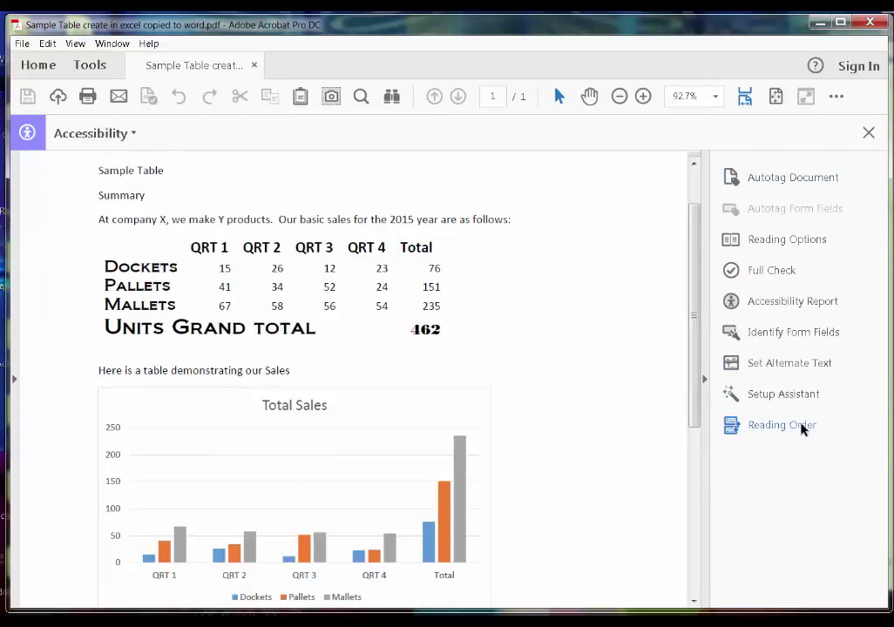
Run a Full Check with default options and expand the Document results showing 3 issues
{"action": "left_click", "coordinate": [768, 272]}
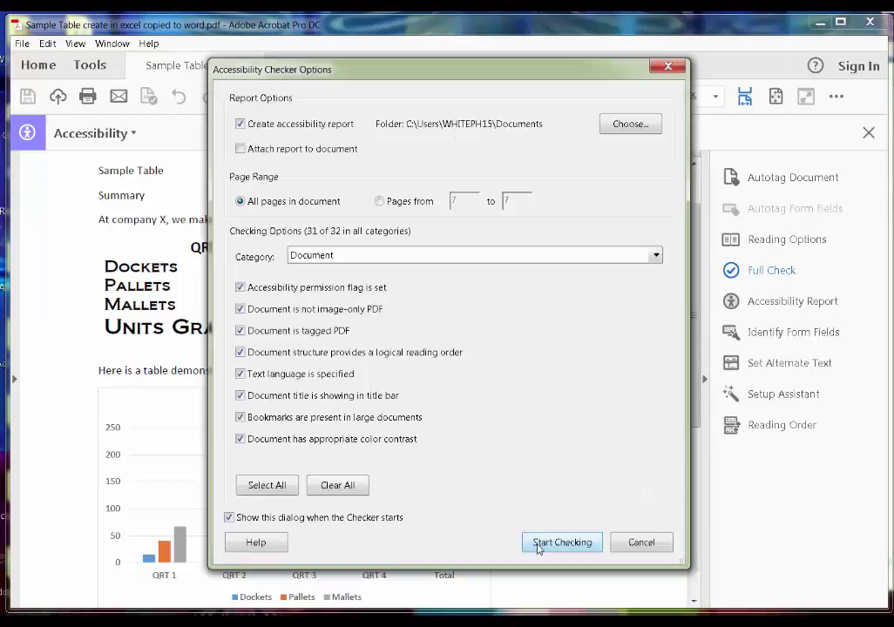
{"action": "left_click", "coordinate": [537, 547]}
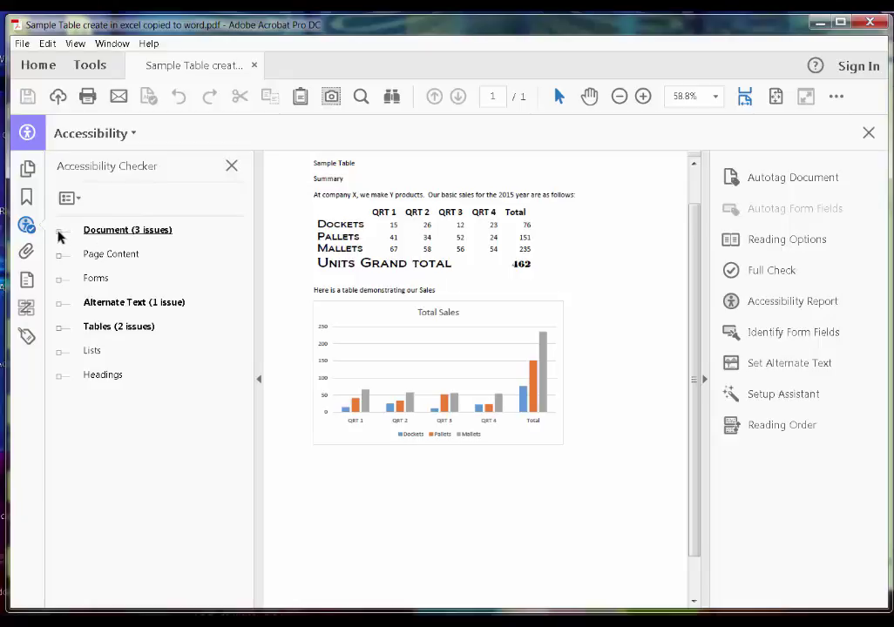
{"action": "left_click", "coordinate": [58, 231]}
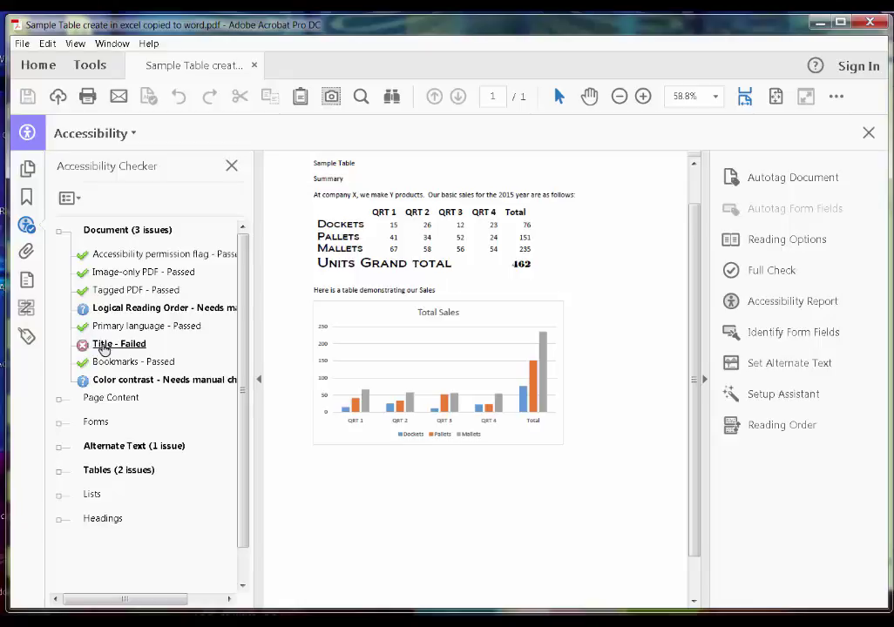
Fix the failed Title check by setting the document title to 'Comparison of 2015 sales'
{"action": "left_click", "coordinate": [103, 348]}
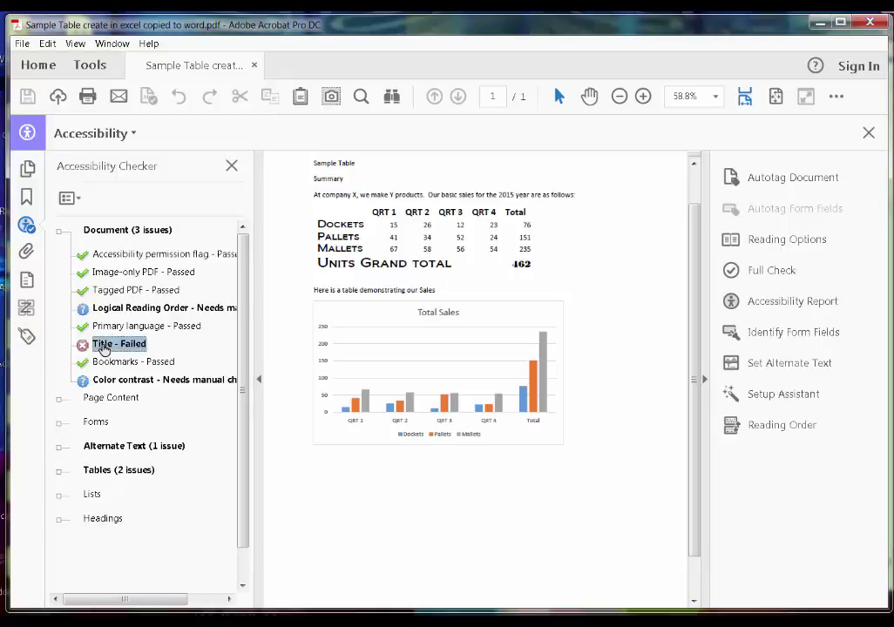
{"action": "right_click", "coordinate": [104, 348]}
{"action": "left_click", "coordinate": [131, 364]}
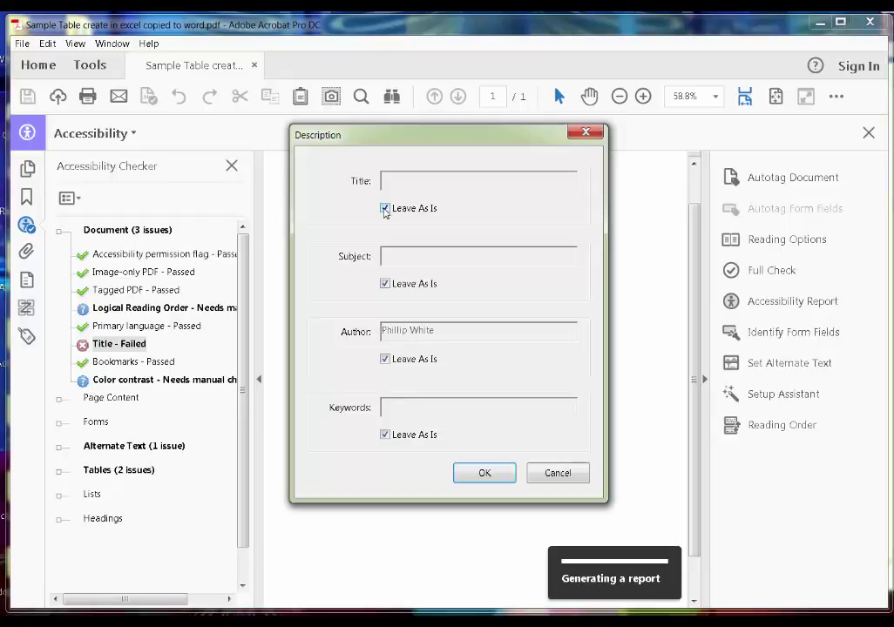
{"action": "left_click", "coordinate": [384, 209]}
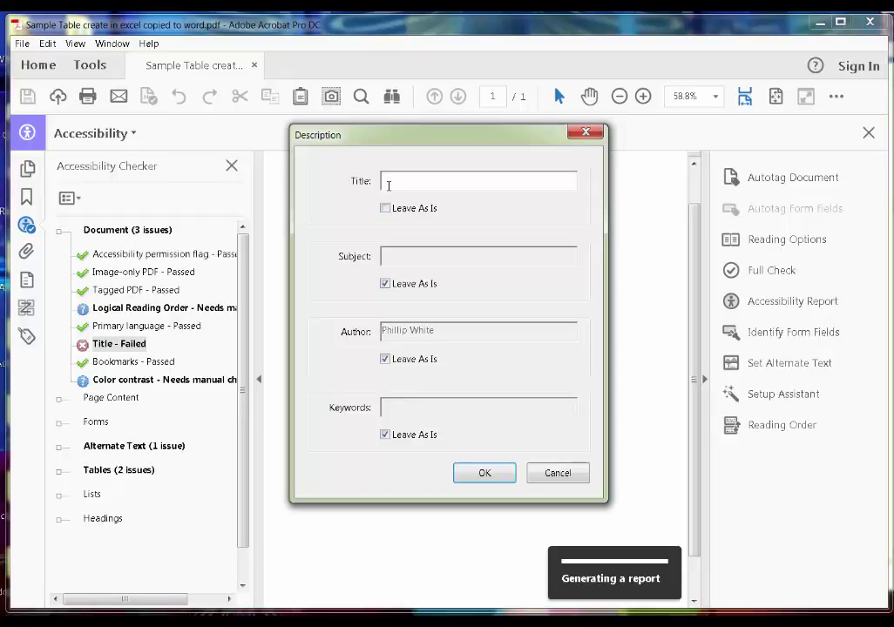
{"action": "left_click", "coordinate": [478, 181]}
{"action": "type", "text": "Comparis"}
{"action": "type", "text": "on of "}
{"action": "type", "text": "2015 sales"}
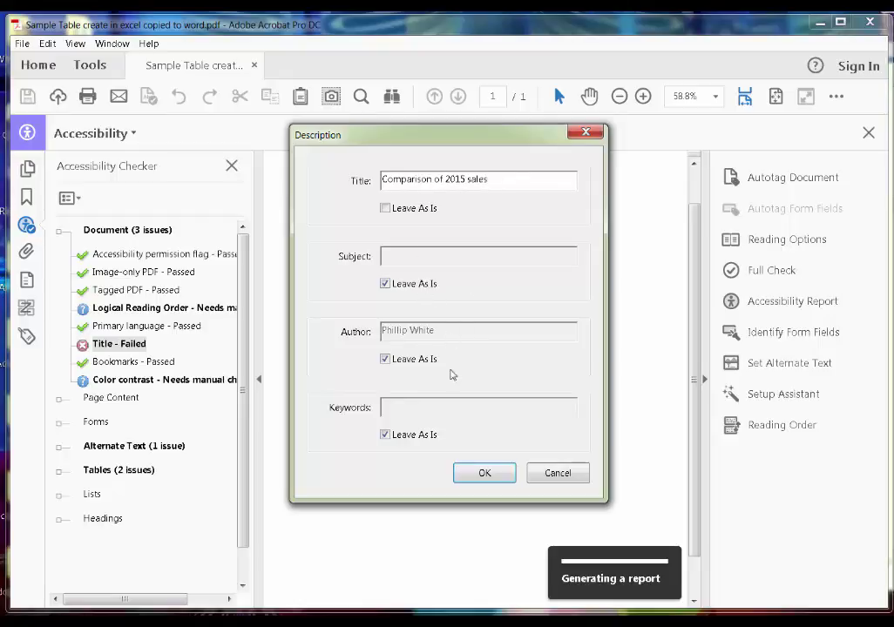
{"action": "left_click", "coordinate": [481, 473]}
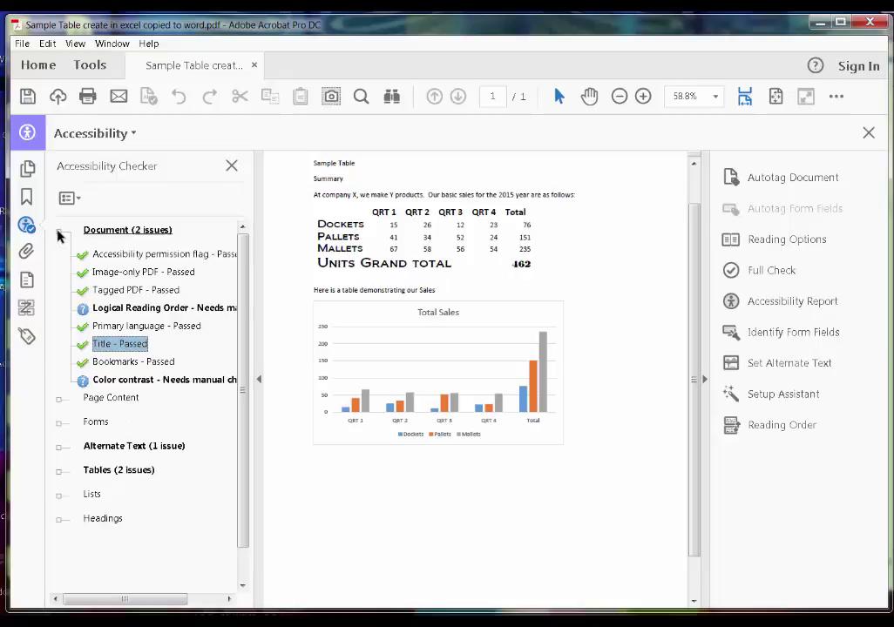
Collapse Document results, expand Alternate Text, and select the failed Figures alternate text check
{"action": "left_click", "coordinate": [59, 233]}
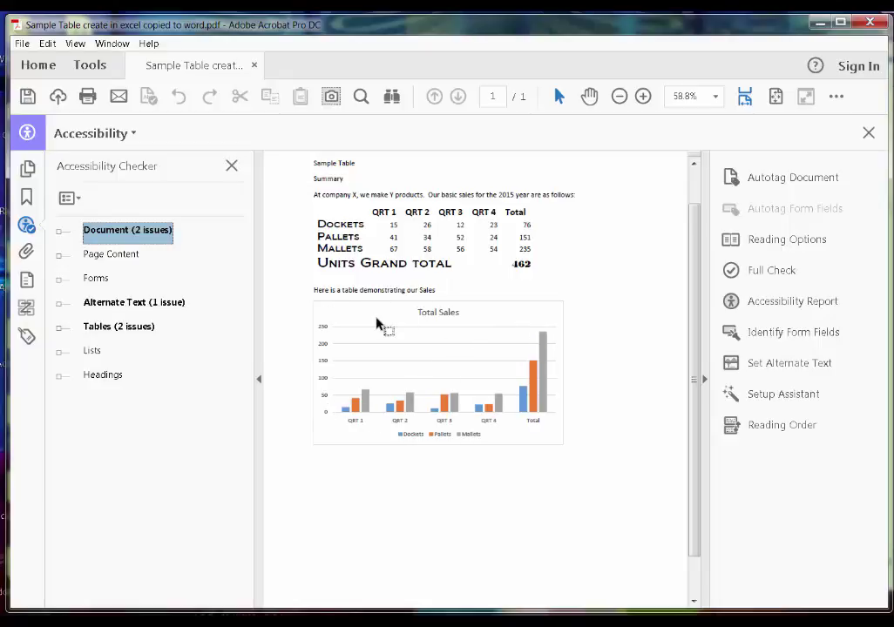
{"action": "left_click", "coordinate": [58, 304]}
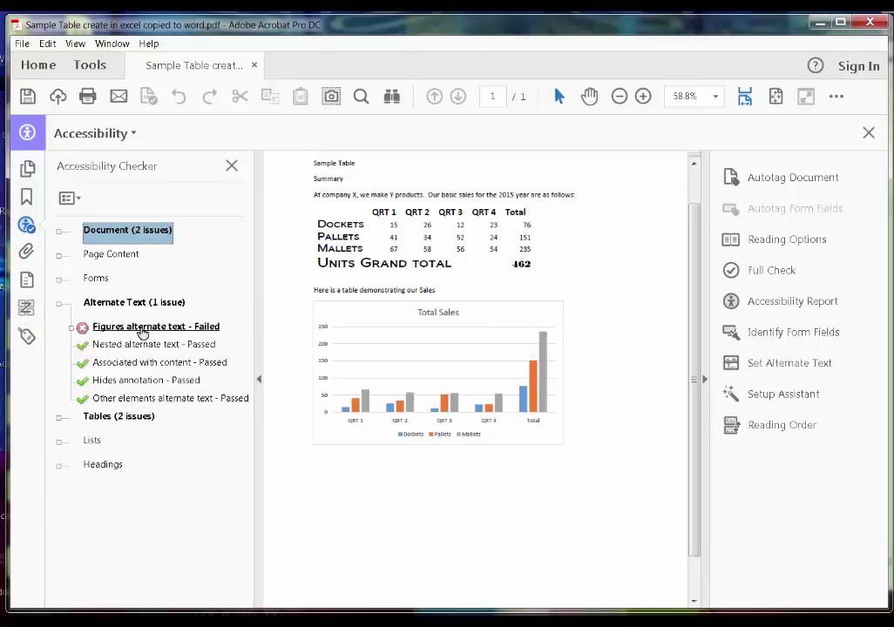
{"action": "left_click", "coordinate": [139, 334]}
Fix the failed figures check by writing and saving a description of the Total Sales chart
{"action": "right_click", "coordinate": [138, 333]}
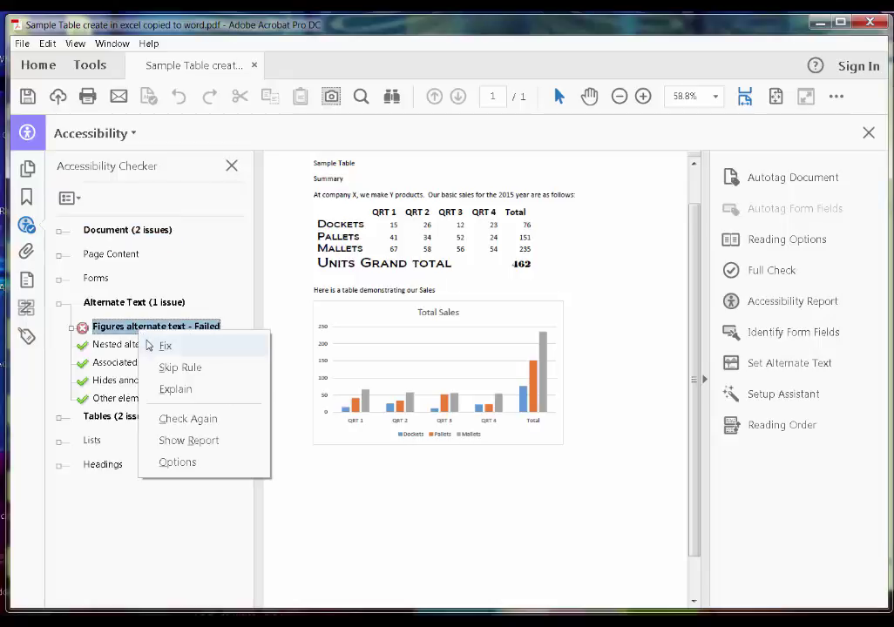
{"action": "left_click", "coordinate": [162, 347]}
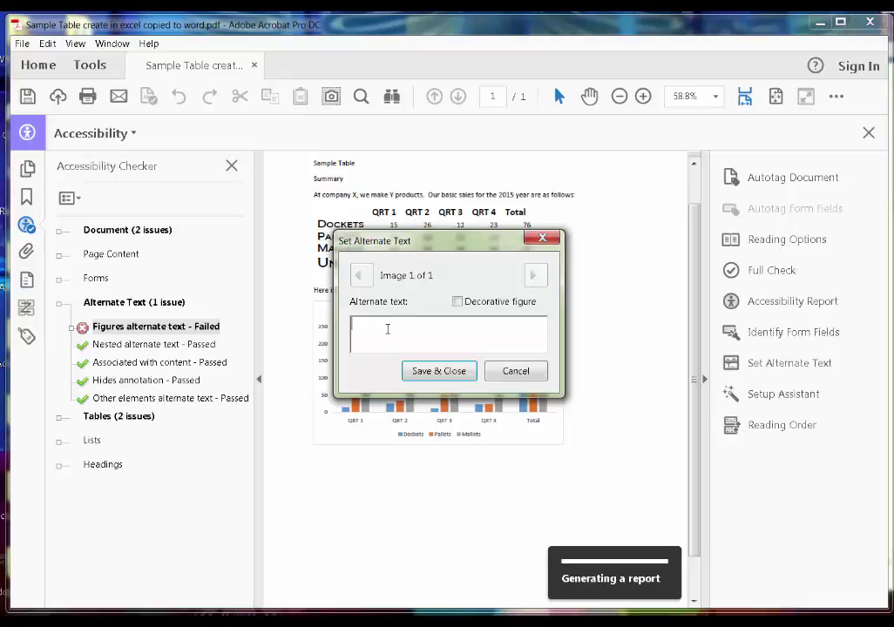
{"action": "mouse_move", "coordinate": [413, 240]}
{"action": "left_mouse_down"}
{"action": "mouse_move", "coordinate": [537, 182]}
{"action": "mouse_move", "coordinate": [734, 178]}
{"action": "left_mouse_up"}
{"action": "type", "text": "Comparison o"}
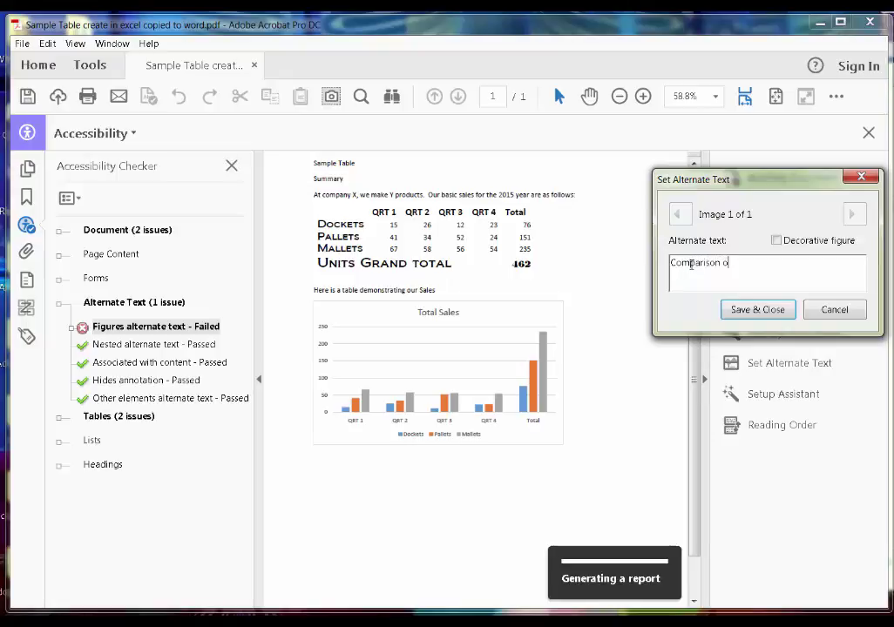
{"action": "type", "text": "f the sales of dockets,"}
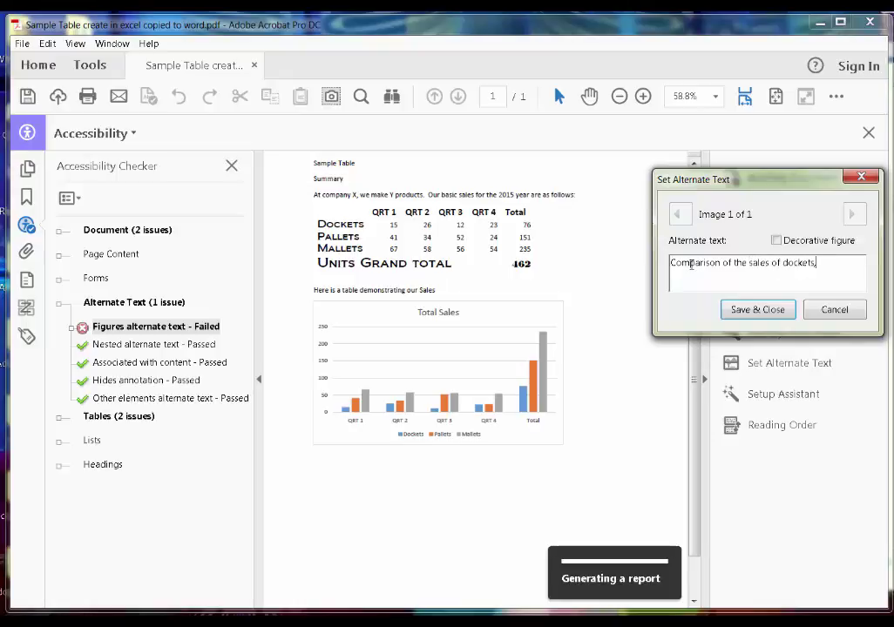
{"action": "type", "text": "ts,and malle"}
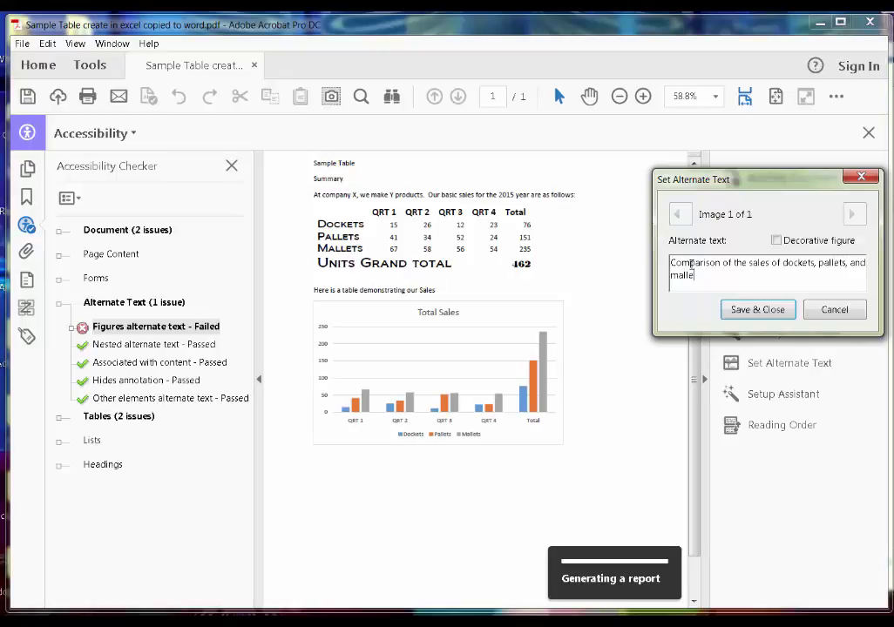
{"action": "type", "text": "for the"}
{"action": "type", "text": "year 2015,"}
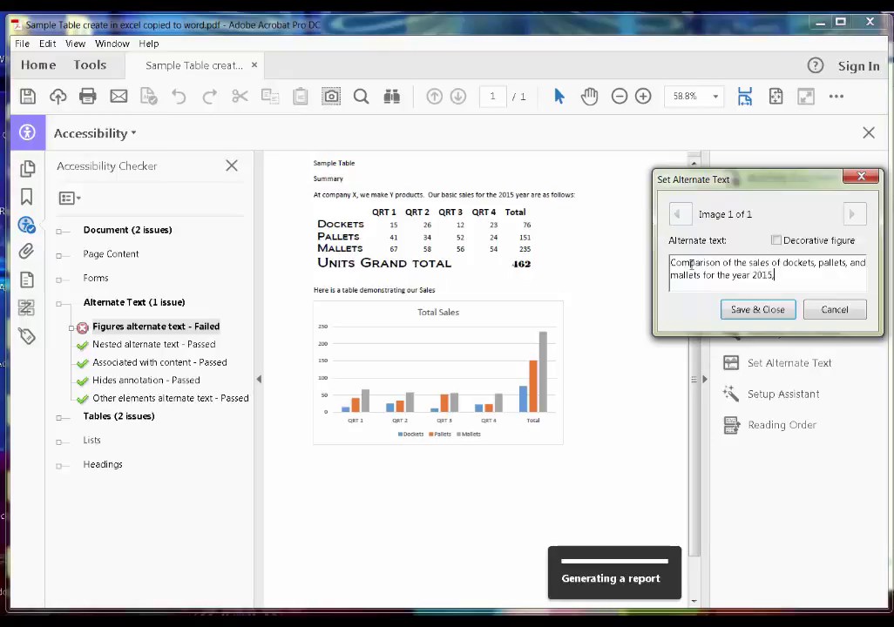
{"action": "type", "text": " d "}
{"action": "type", "text": "total"}
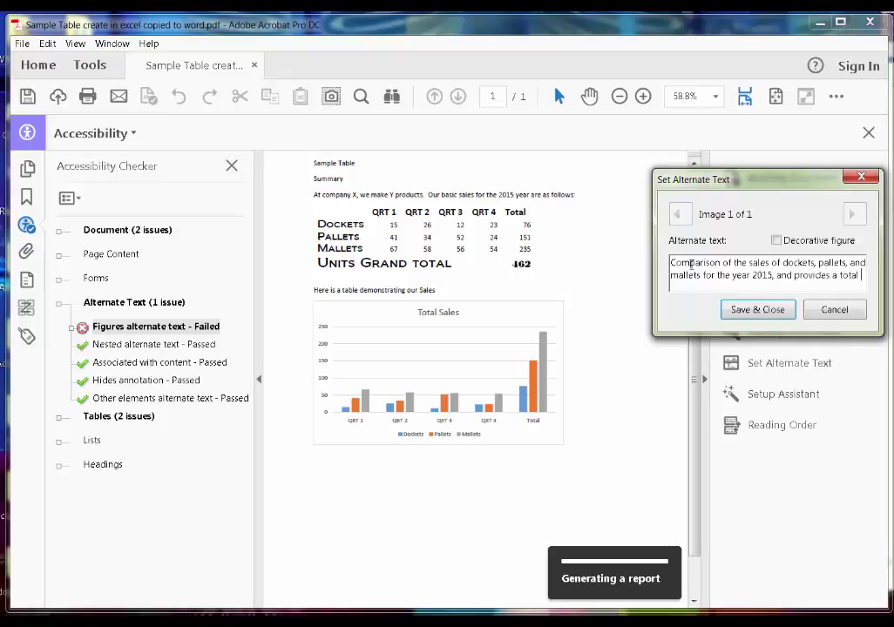
{"action": "type", "text": "of all sales for the"}
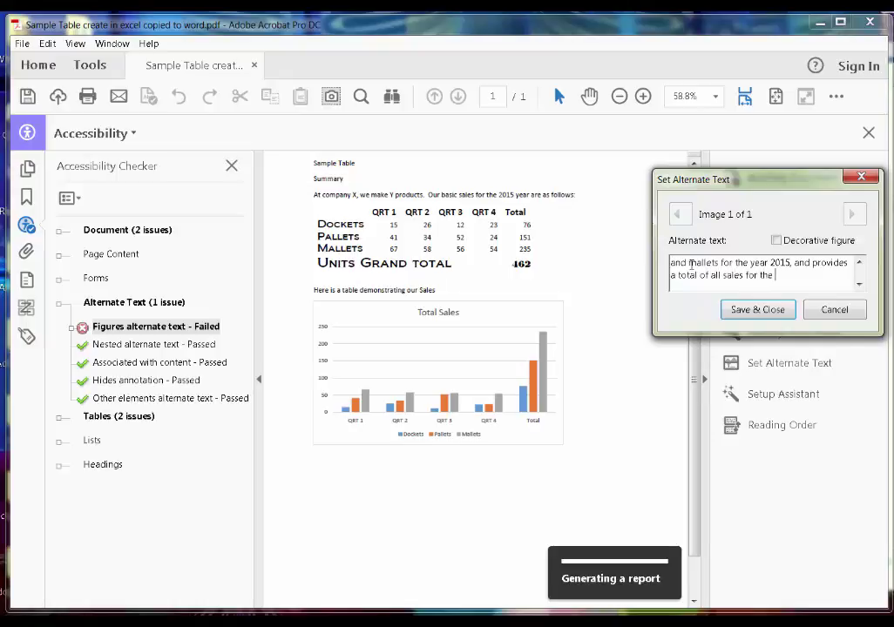
{"action": "type", "text": "company."}
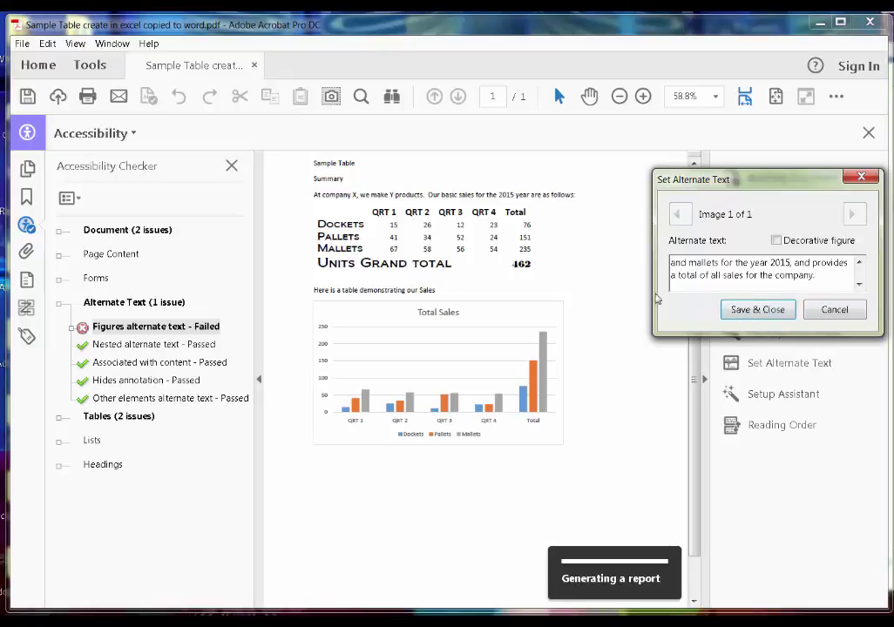
{"action": "left_click", "coordinate": [743, 312]}
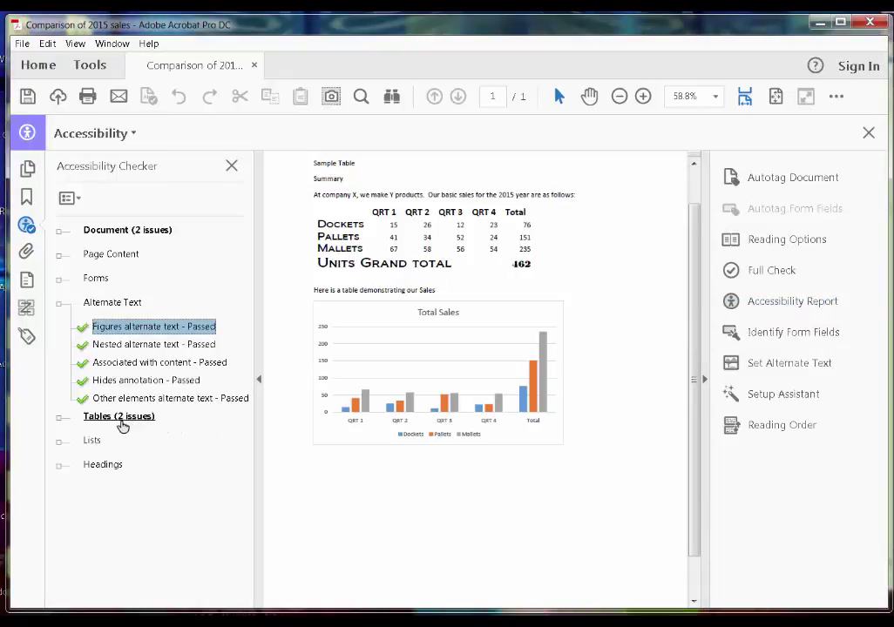
Expand the Tables results to show Headers and Regularity failing, then dismiss the Headers menu
{"action": "left_click", "coordinate": [59, 418]}
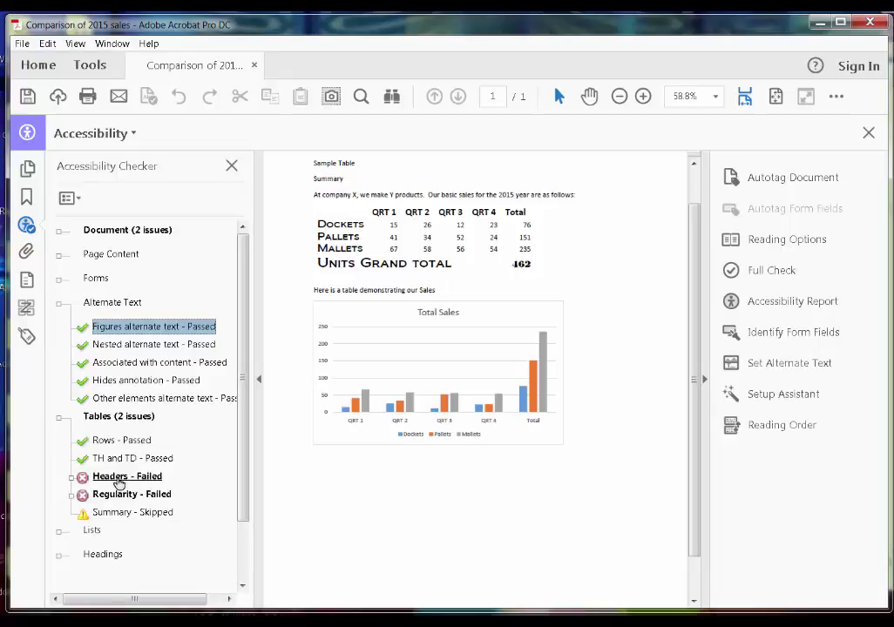
{"action": "right_click", "coordinate": [114, 480]}
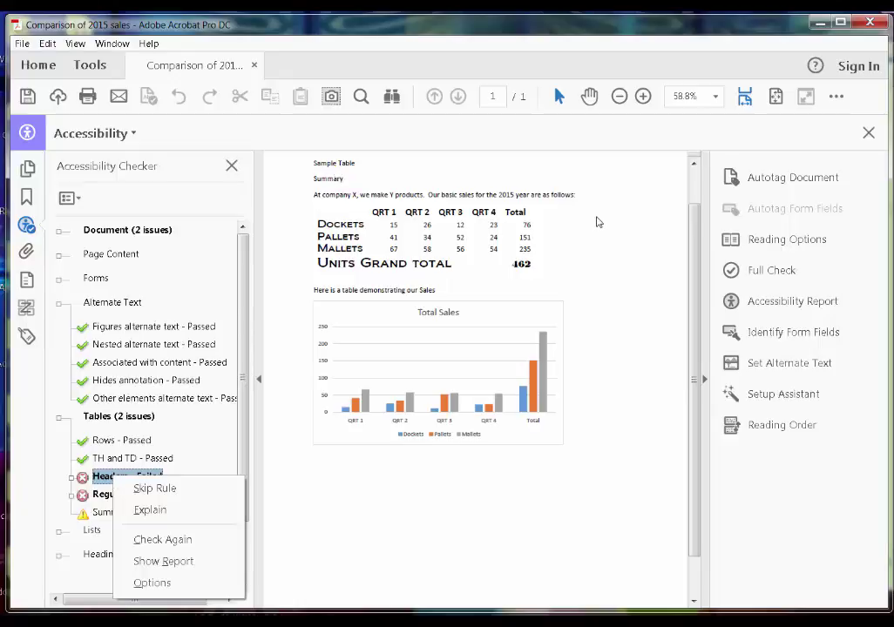
{"action": "left_click_drag", "start_coordinate": [689, 229], "coordinate": [390, 211]}
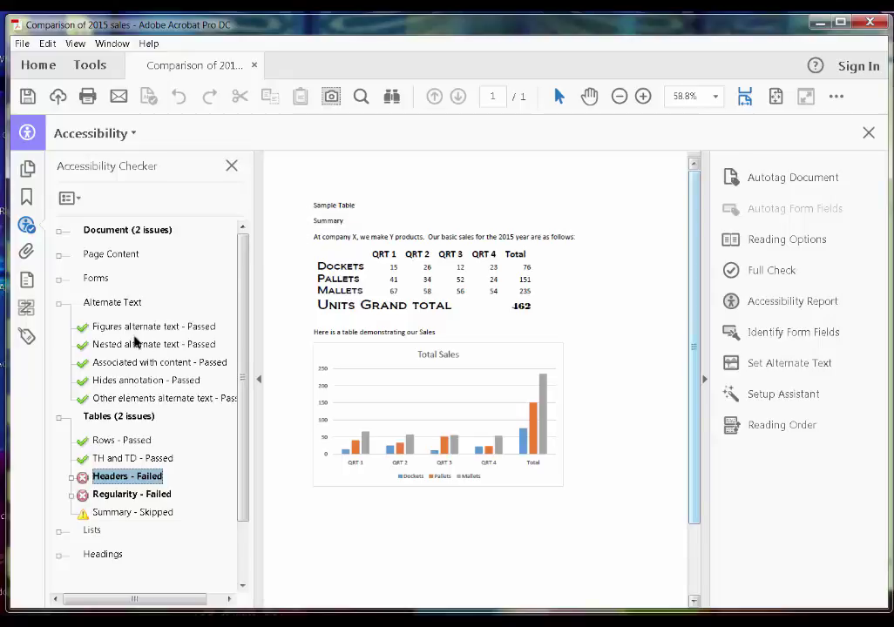
In the Tags panel, open Properties for the first <P> tag under Sect
{"action": "left_click", "coordinate": [26, 337]}
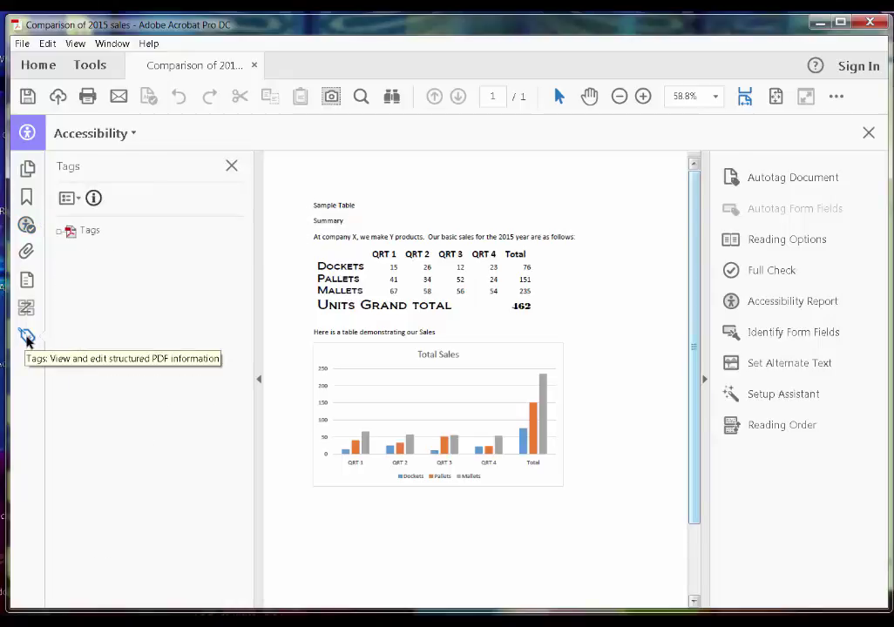
{"action": "left_click", "coordinate": [59, 231]}
{"action": "left_click", "coordinate": [73, 251]}
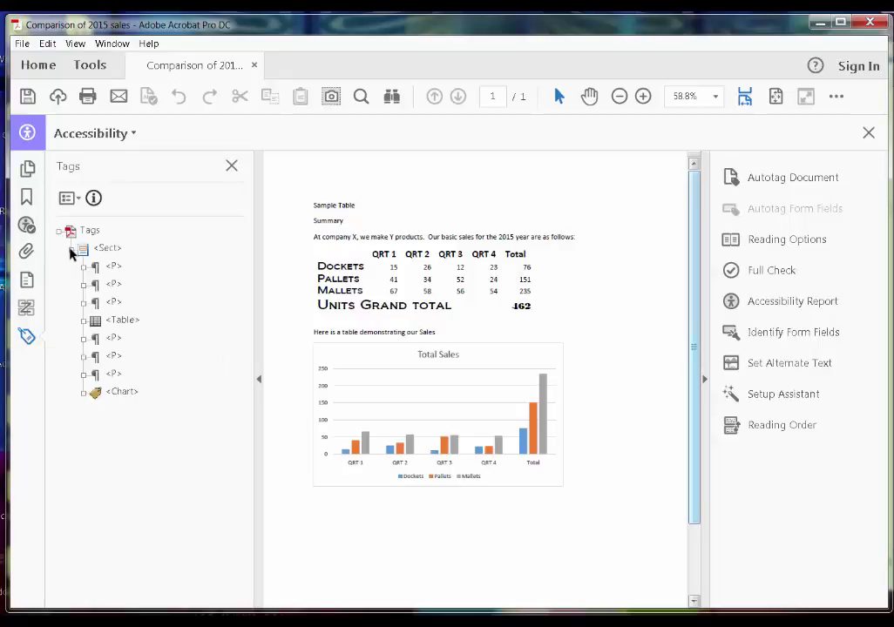
{"action": "left_click", "coordinate": [114, 267]}
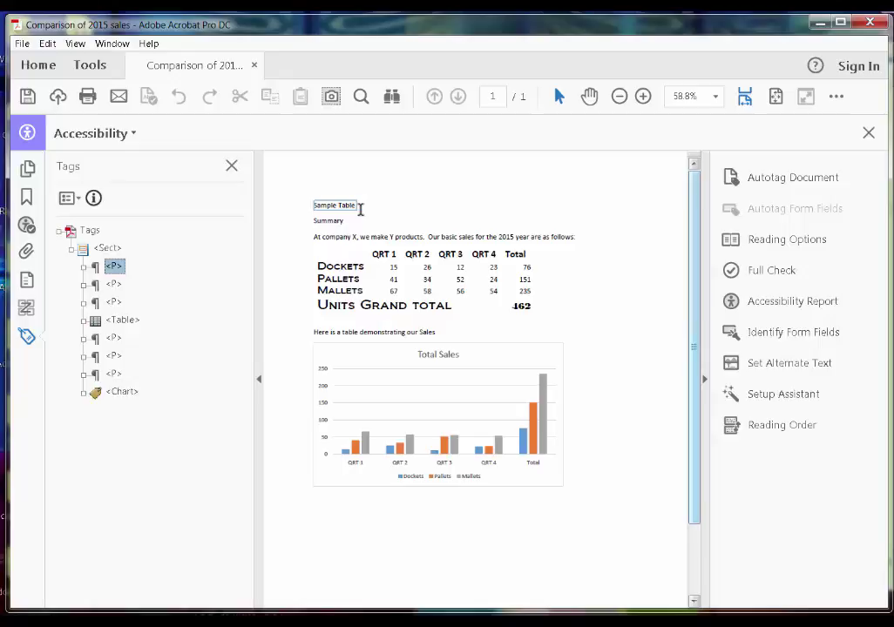
{"action": "right_click", "coordinate": [117, 268]}
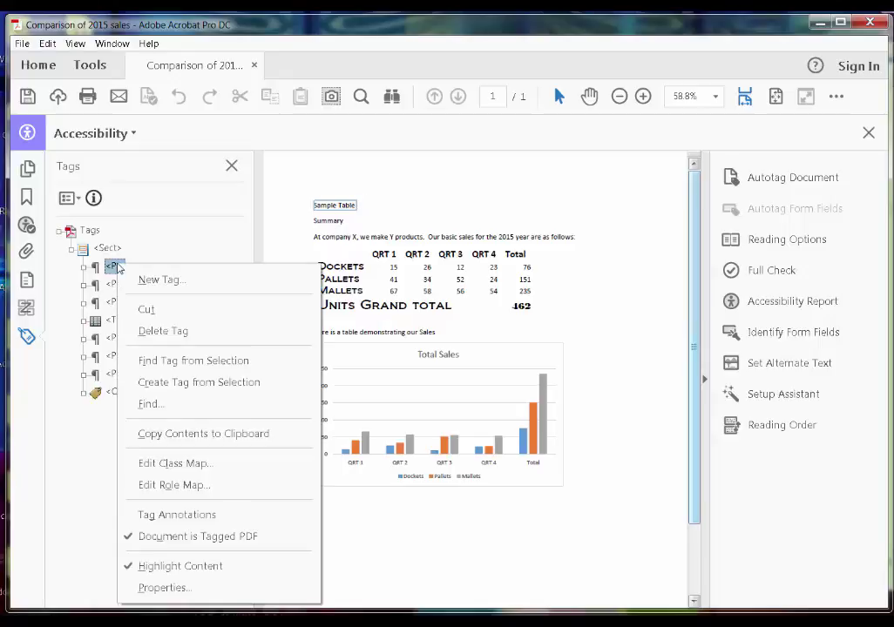
{"action": "left_click", "coordinate": [160, 589]}
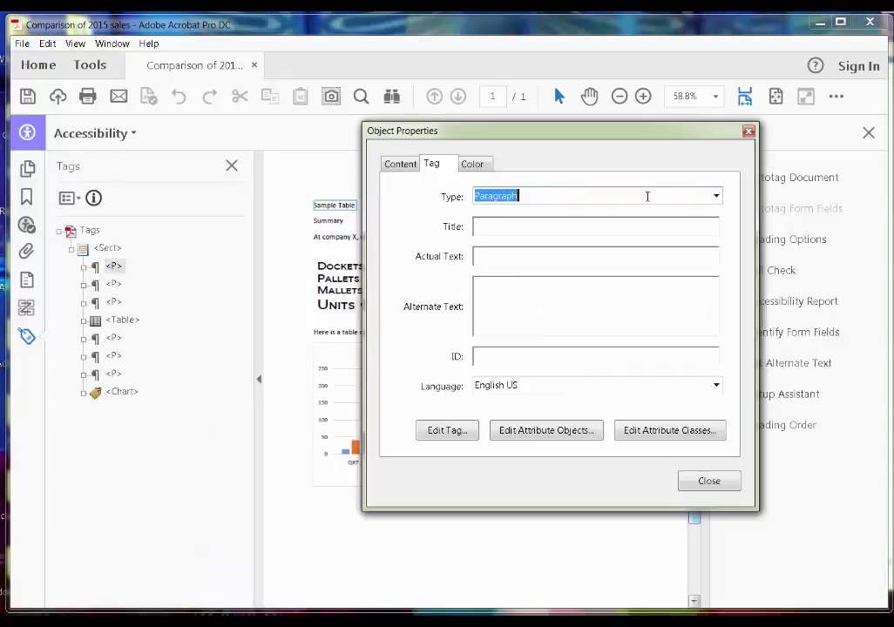
Change that tag's type to Heading Level 1 and close the properties
{"action": "left_click", "coordinate": [715, 196]}
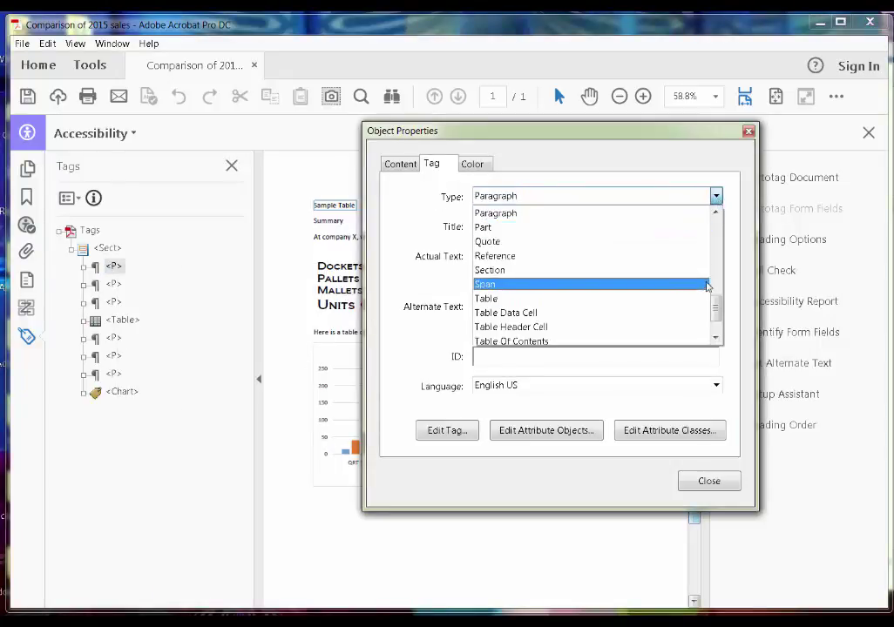
{"action": "scroll", "coordinate": [718, 306], "scroll_direction": "up", "scroll_amount": 1}
{"action": "scroll", "coordinate": [718, 306], "scroll_direction": "down", "scroll_amount": 1}
{"action": "scroll", "coordinate": [718, 305], "scroll_direction": "down", "scroll_amount": 3}
{"action": "scroll", "coordinate": [718, 306], "scroll_direction": "up", "scroll_amount": 2}
{"action": "left_click_drag", "start_coordinate": [718, 306], "coordinate": [718, 266]}
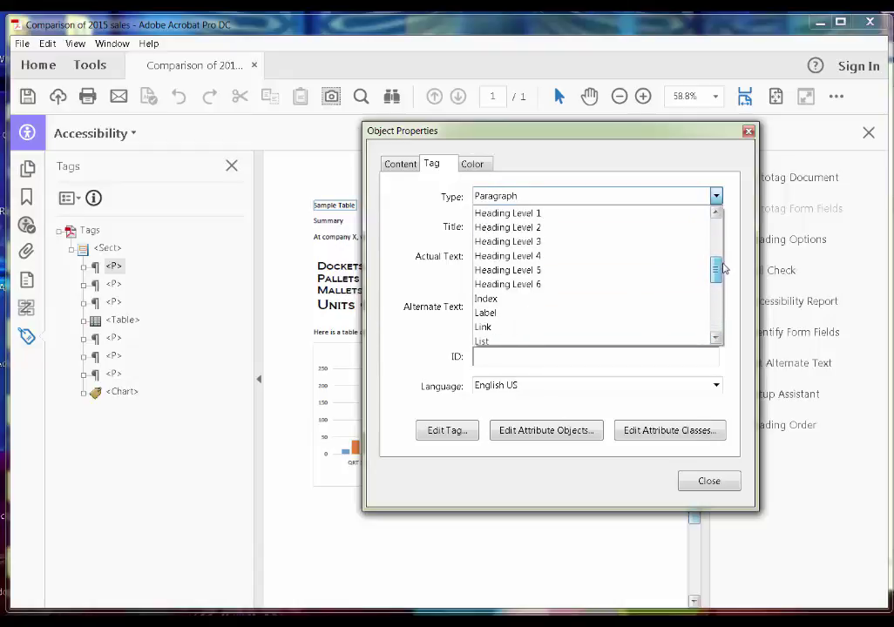
{"action": "left_click", "coordinate": [558, 215]}
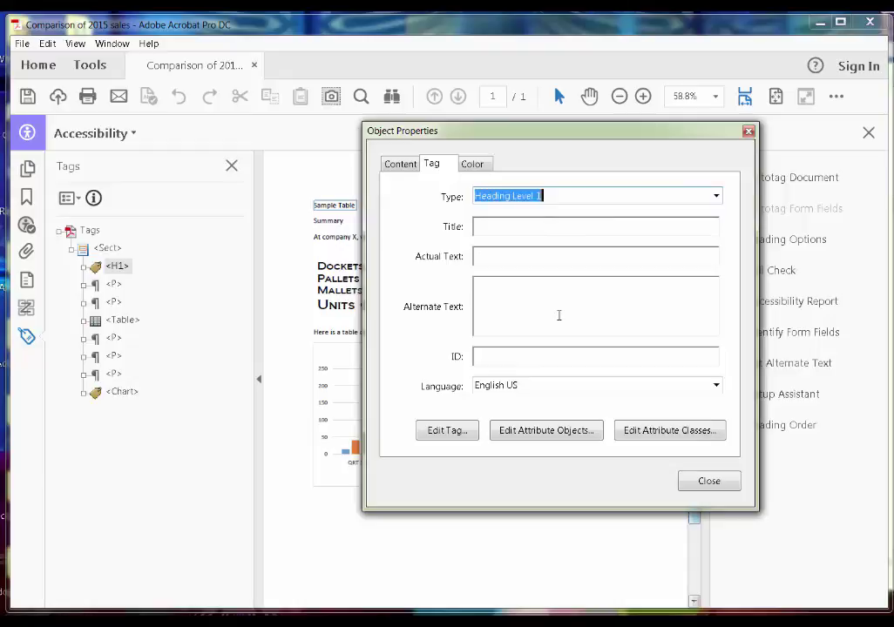
{"action": "left_click", "coordinate": [704, 480]}
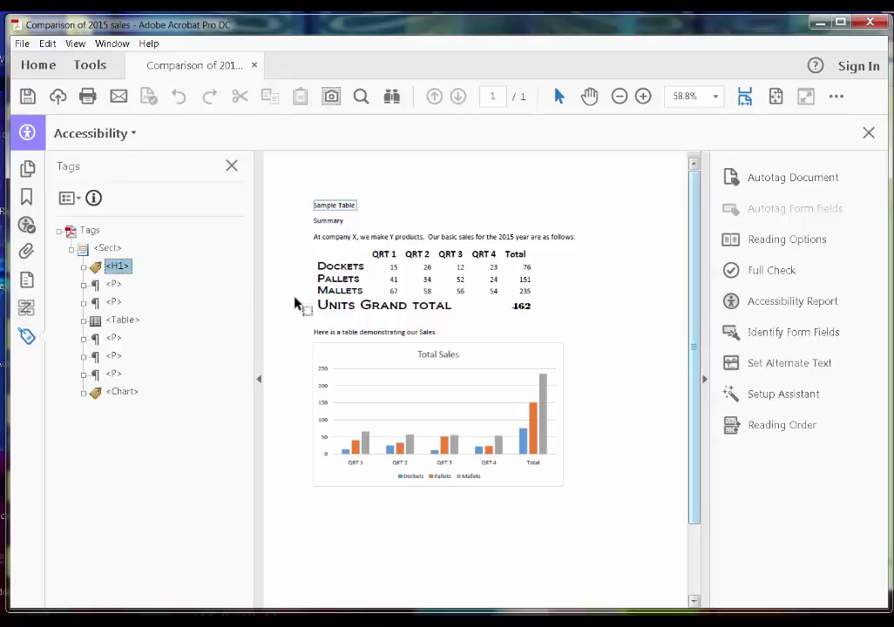
Change the first <TR> under <Table> to type Table Header Cell in its Properties
{"action": "left_click", "coordinate": [83, 321]}
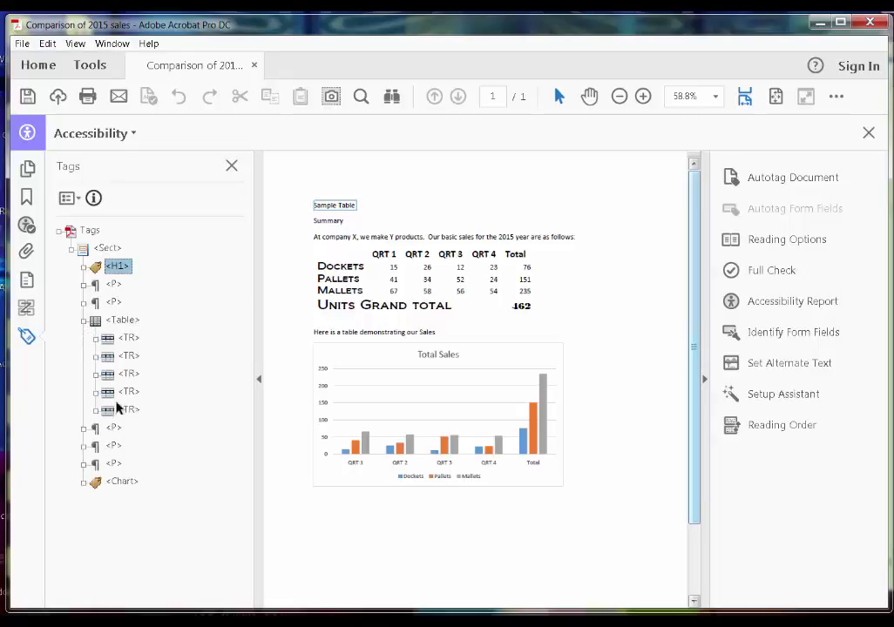
{"action": "right_click", "coordinate": [129, 339]}
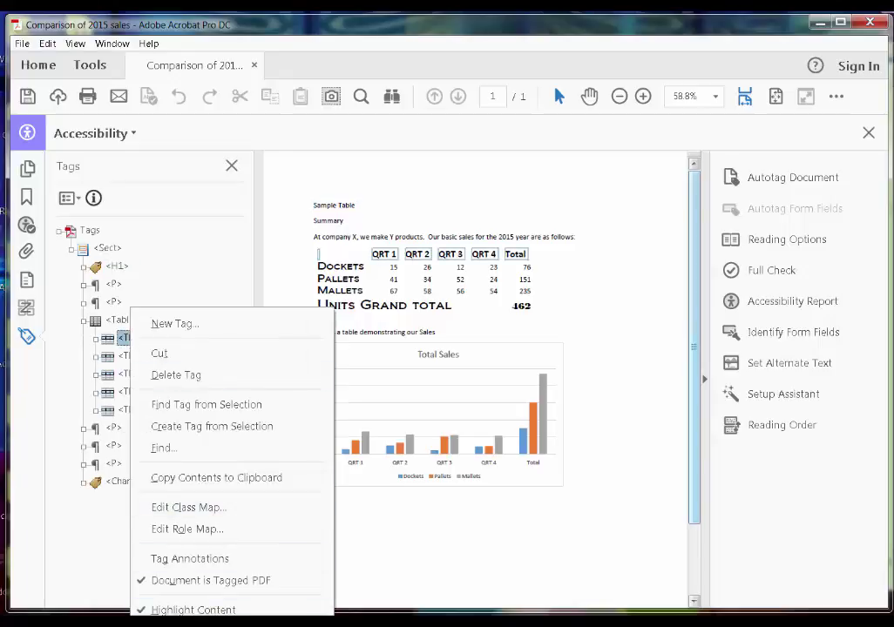
{"action": "left_click", "coordinate": [199, 620]}
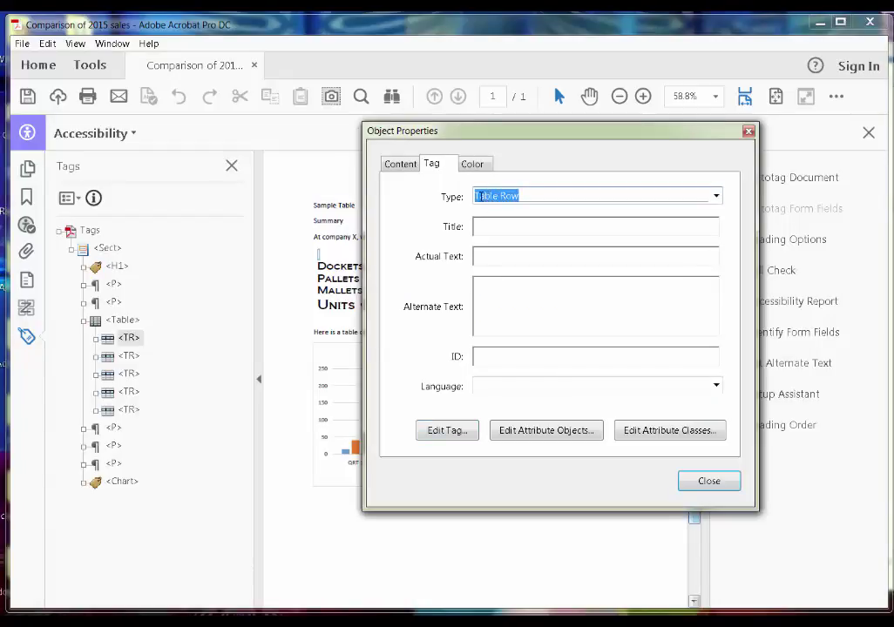
{"action": "left_click", "coordinate": [716, 196]}
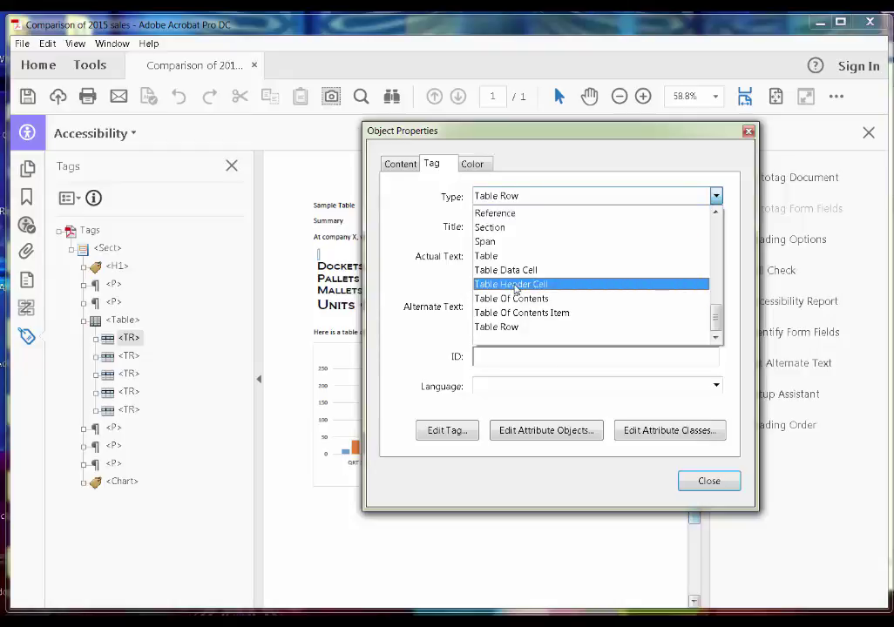
{"action": "left_click", "coordinate": [515, 288]}
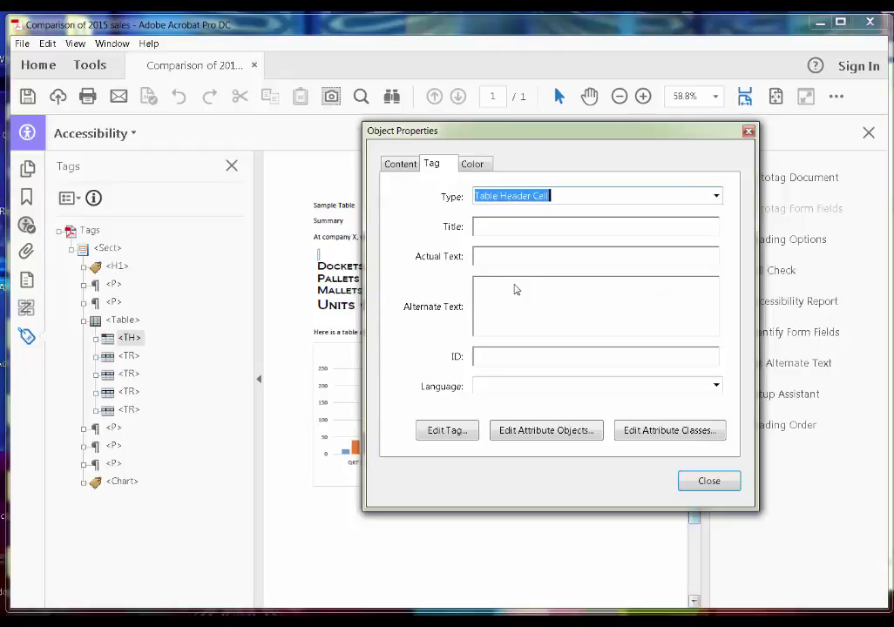
{"action": "left_click", "coordinate": [708, 482]}
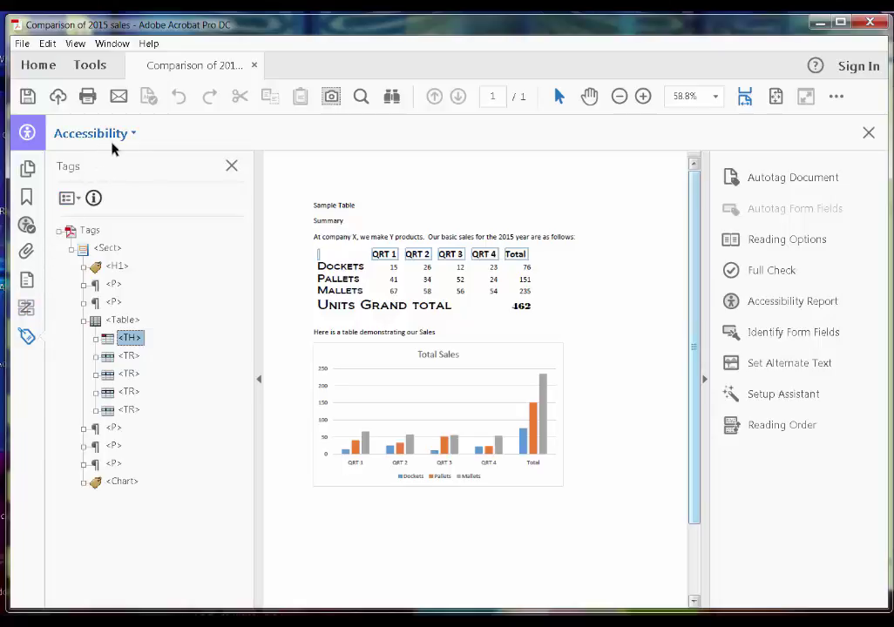
Open the Accessibility Report and scroll its summary of 27 passed and 2 failed checks
{"action": "left_click", "coordinate": [773, 305]}
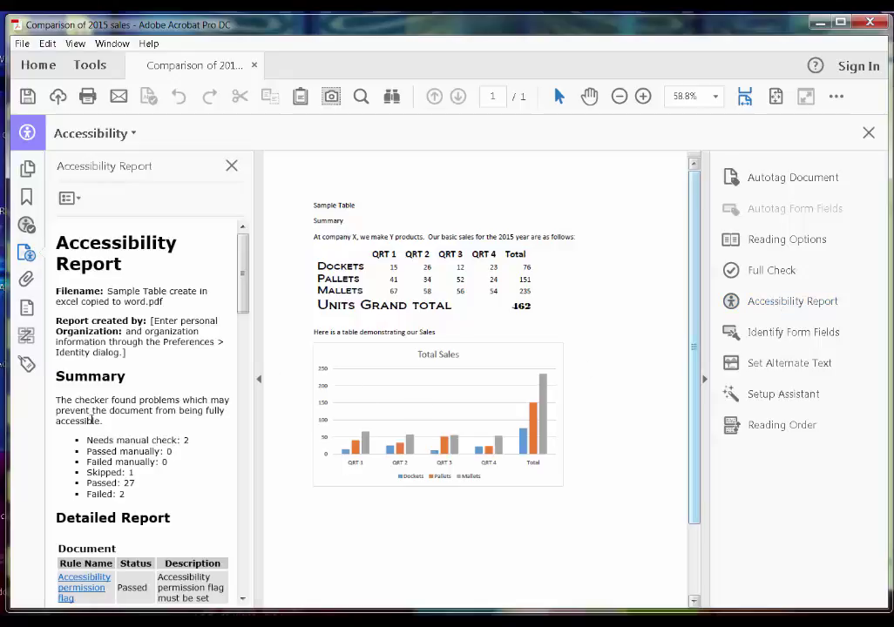
{"action": "mouse_move", "coordinate": [245, 285]}
{"action": "left_mouse_down"}
{"action": "mouse_move", "coordinate": [252, 539]}
{"action": "mouse_move", "coordinate": [260, 380]}
{"action": "mouse_move", "coordinate": [281, 276]}
{"action": "left_mouse_up"}
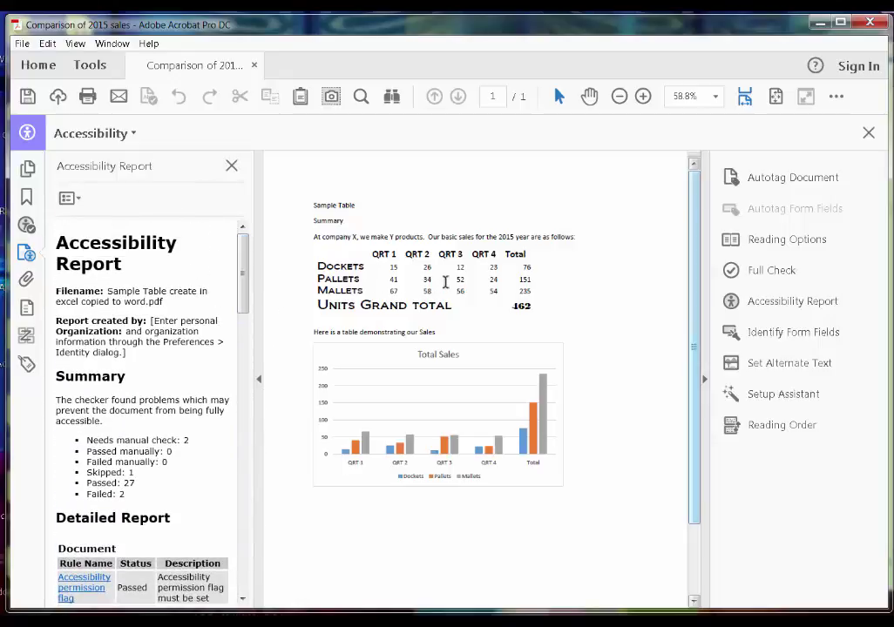